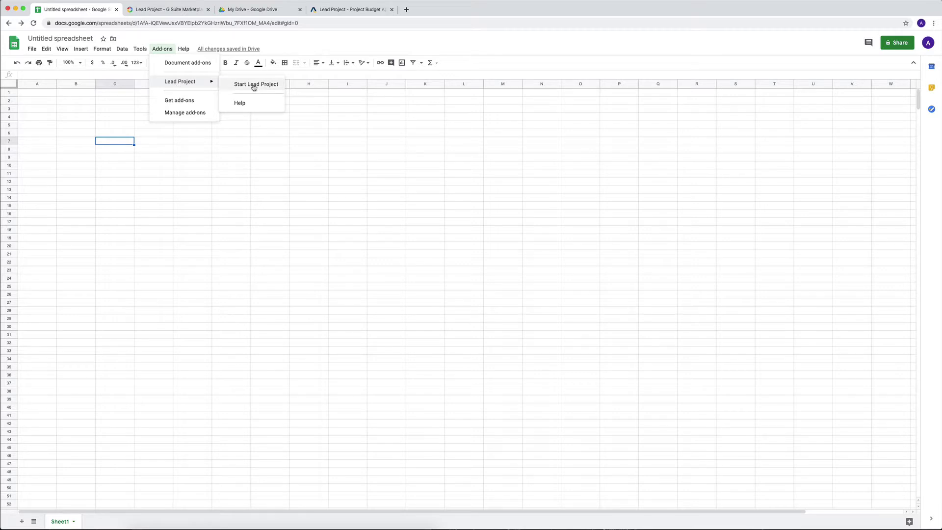
Step: Start the Lead Project add-on in the untitled spreadsheet and close the G Suite Marketplace and Lead Project checkout pages
click(255, 84)
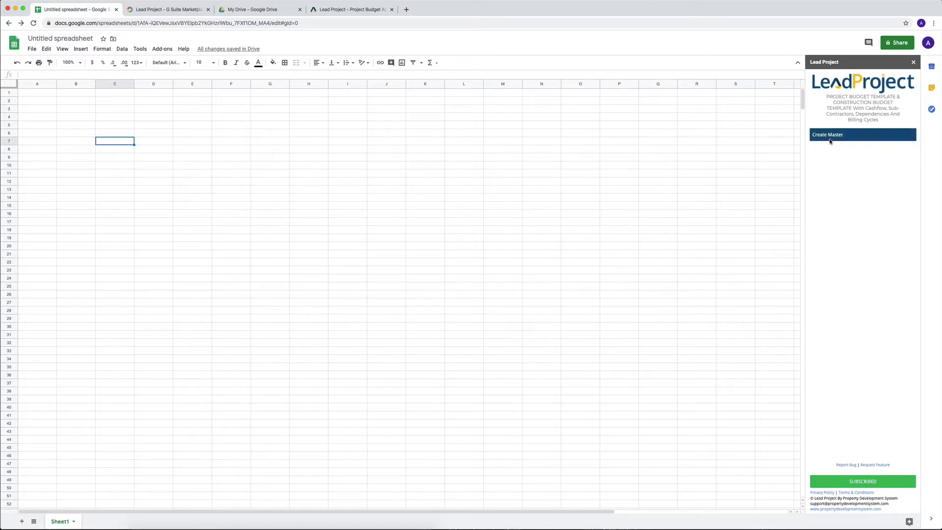
click(209, 11)
click(256, 13)
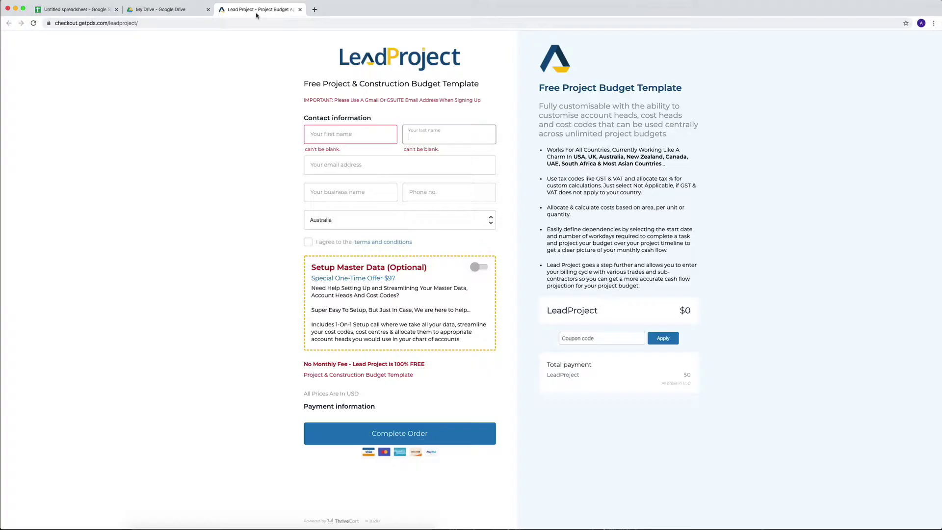
click(300, 9)
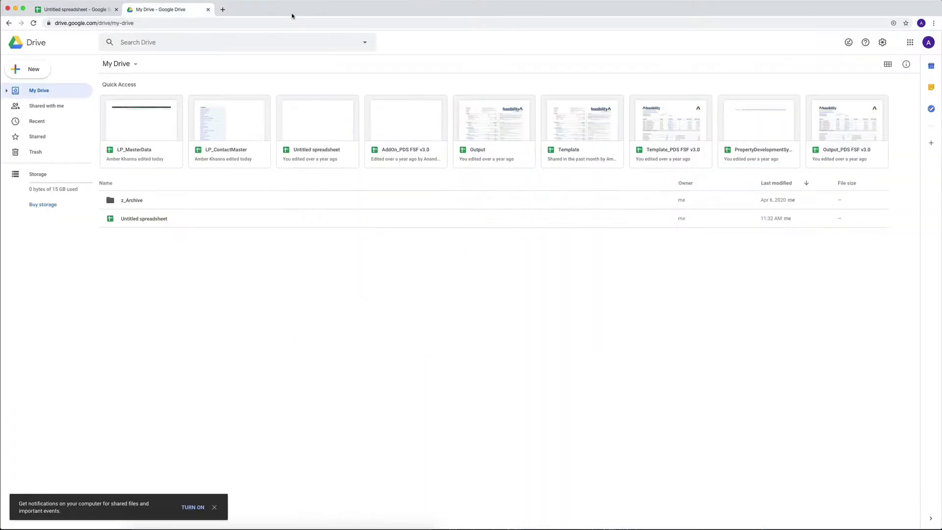
Step: Check the contents of My Drive and create the Lead Project master from the add-on in the untitled spreadsheet
click(93, 11)
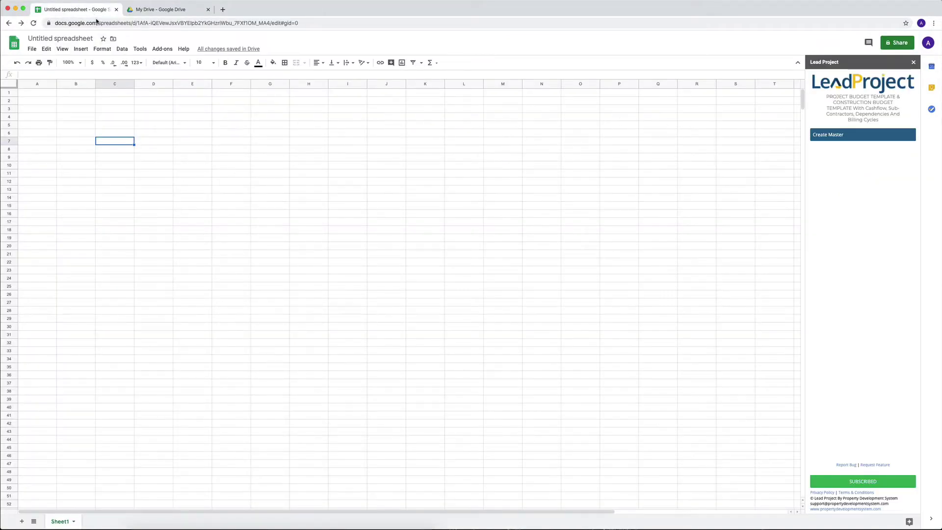
click(155, 12)
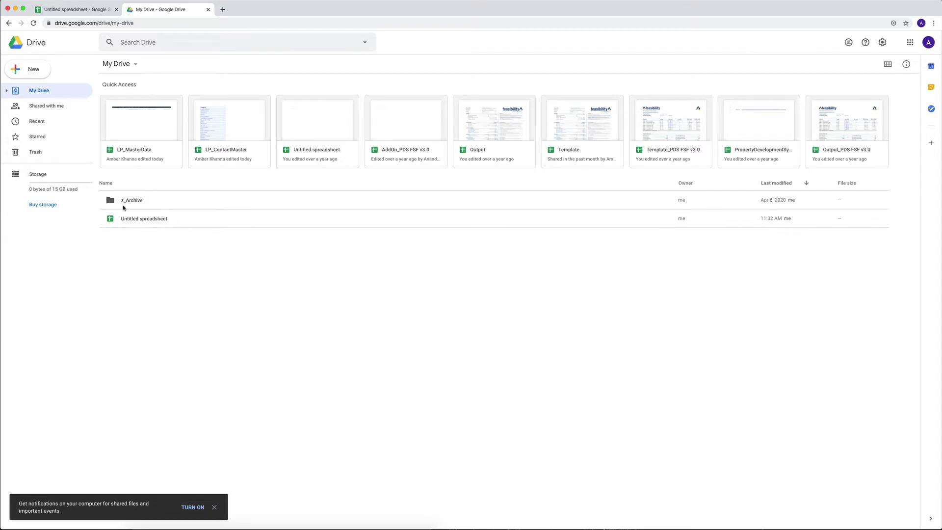
click(71, 15)
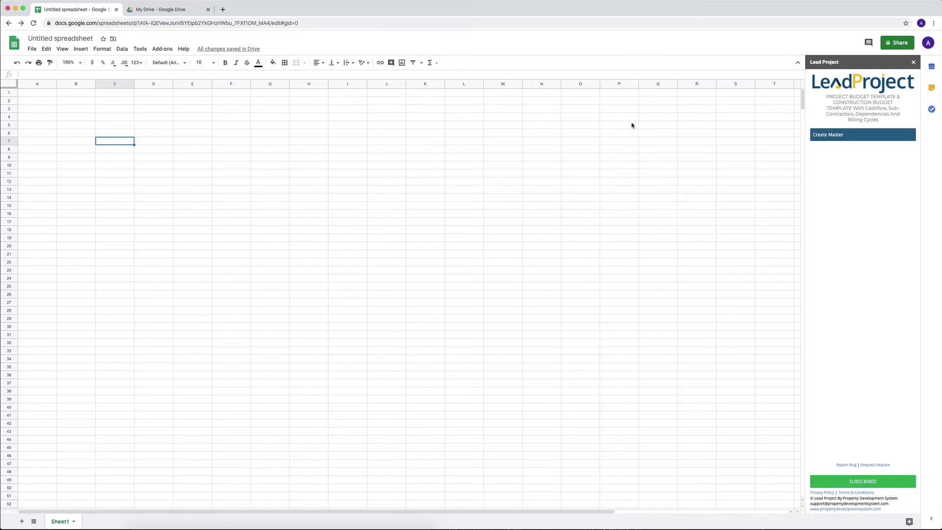
click(835, 142)
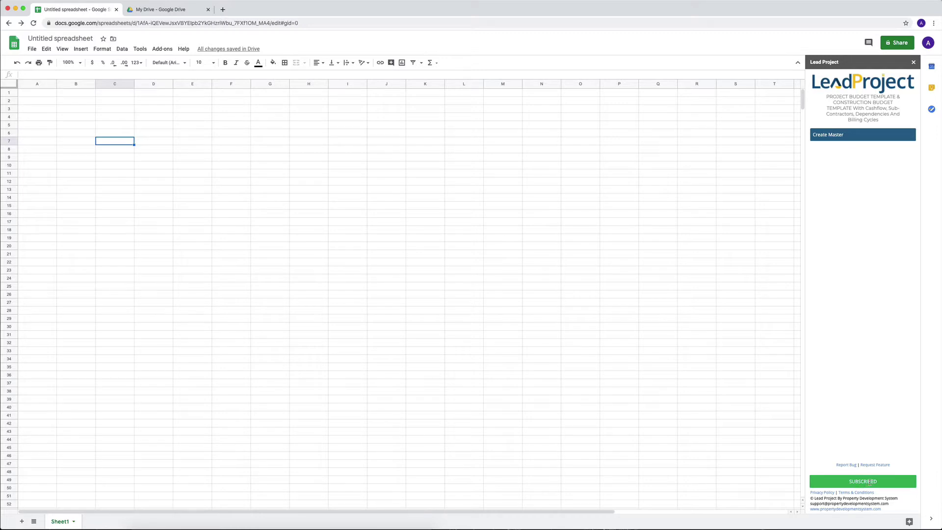
click(836, 135)
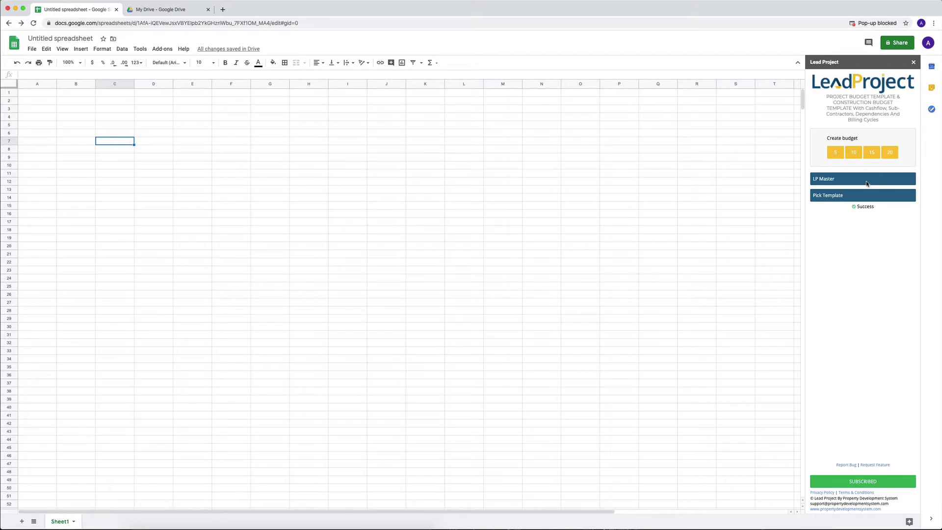
Step: Set the zoom of the untitled spreadsheet to 150% and select cell J11
click(81, 64)
click(71, 138)
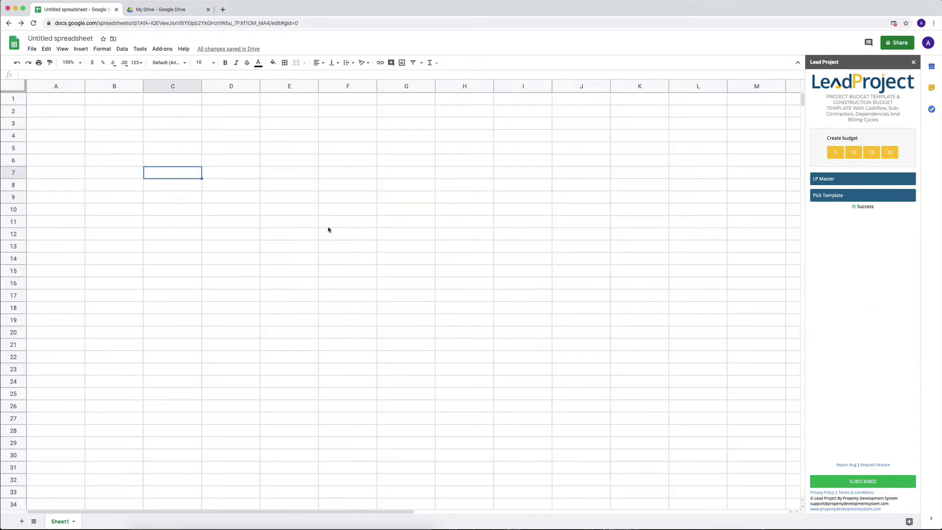
click(568, 224)
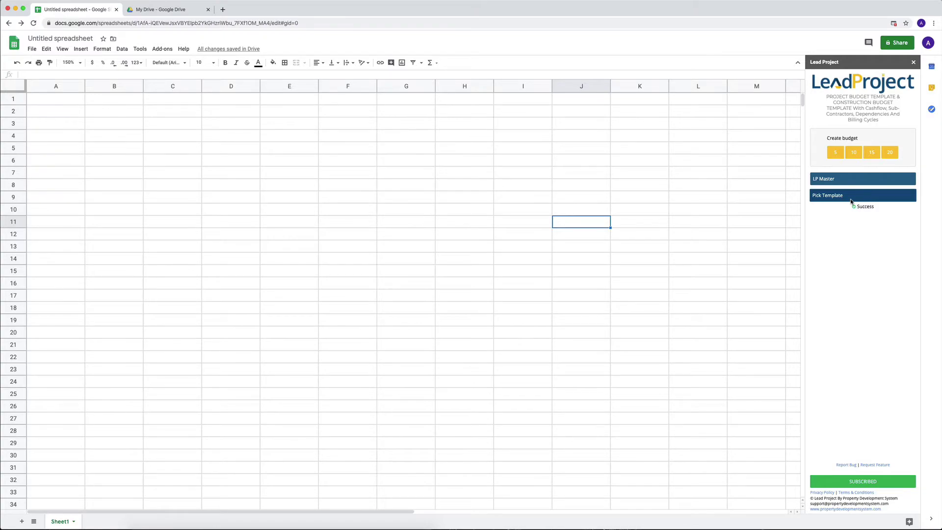
Step: Switch to the LeadProject - Sample 001 spreadsheet and examine the cost sections and line items in its ConstBudget sheet
key(ctrl+Up)
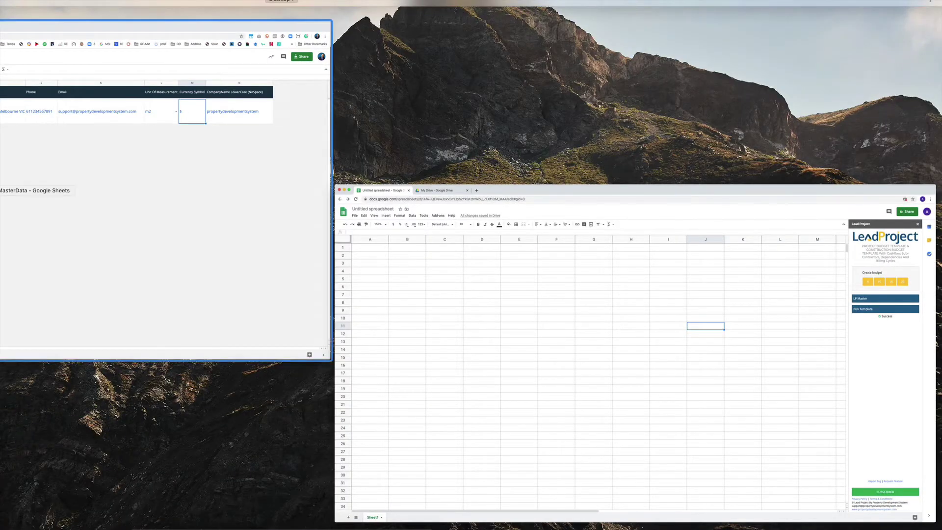
click(61, 25)
click(84, 9)
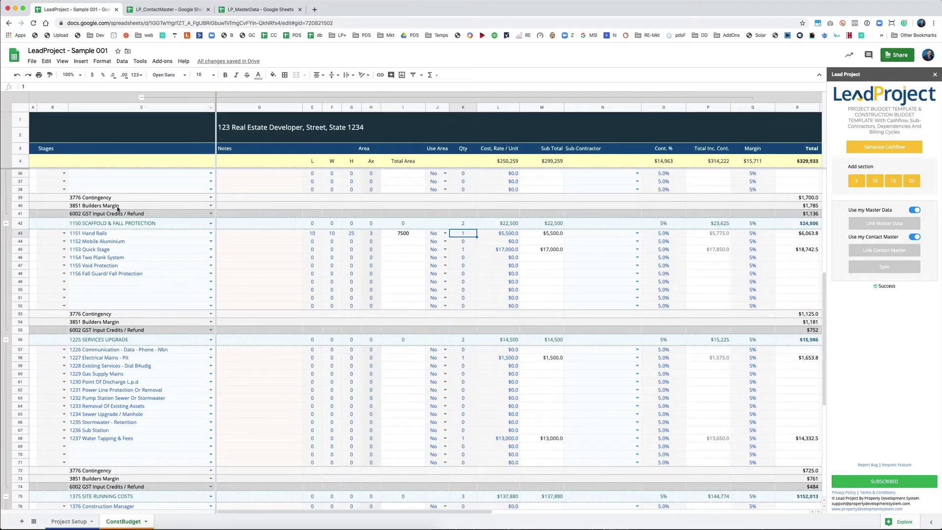
scroll(118, 208, up, 10)
scroll(100, 319, down, 15)
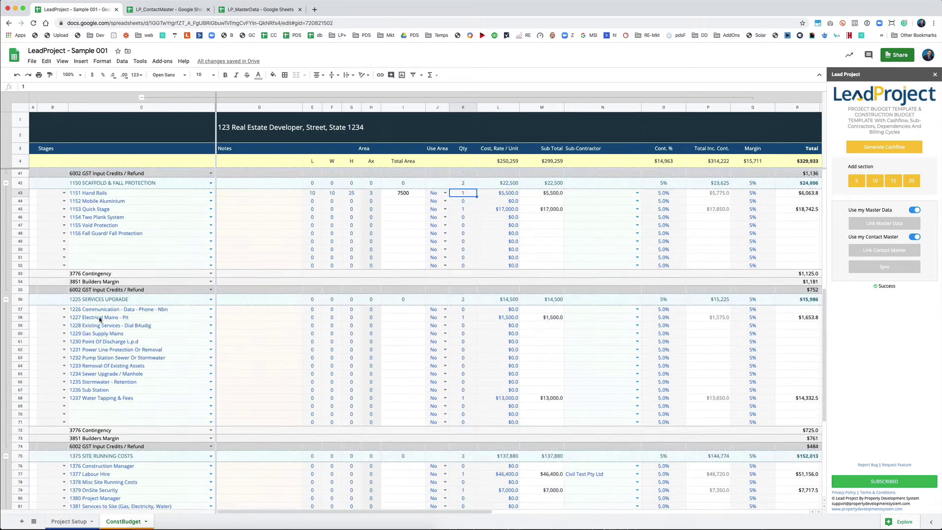
scroll(323, 280, up, 15)
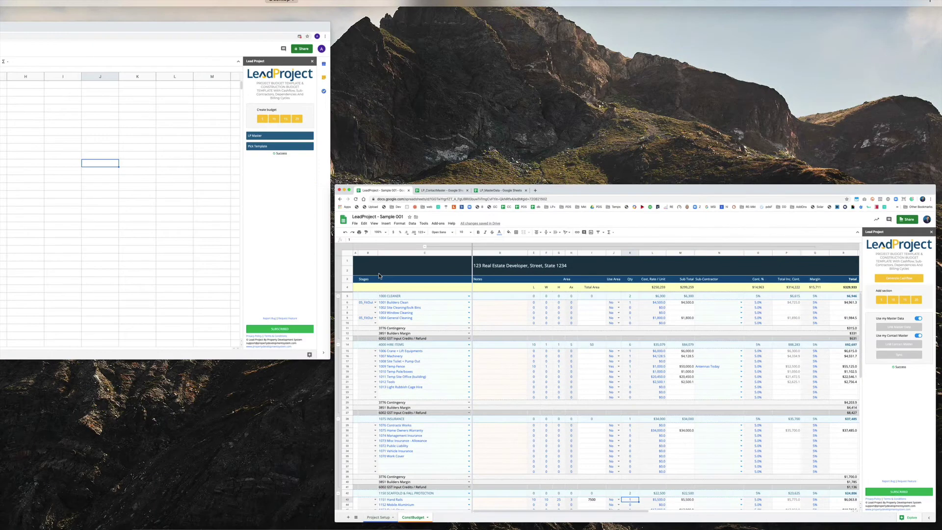
Step: Return to the untitled spreadsheet's window and open the Lead Project folder in Google Drive
click(67, 347)
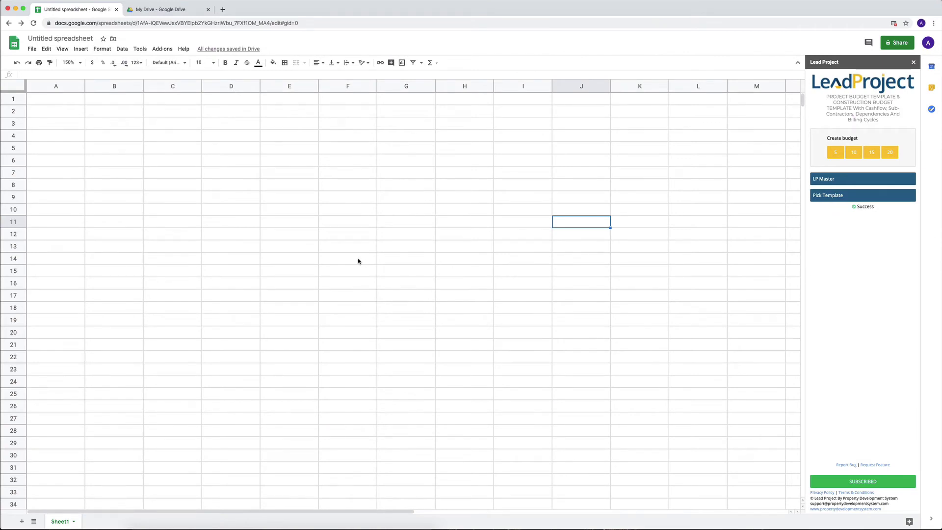
click(69, 122)
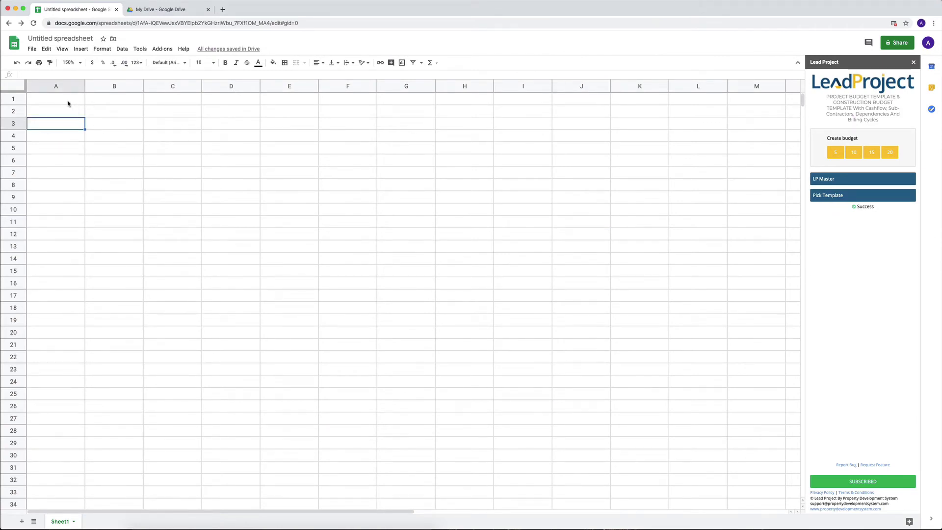
click(68, 102)
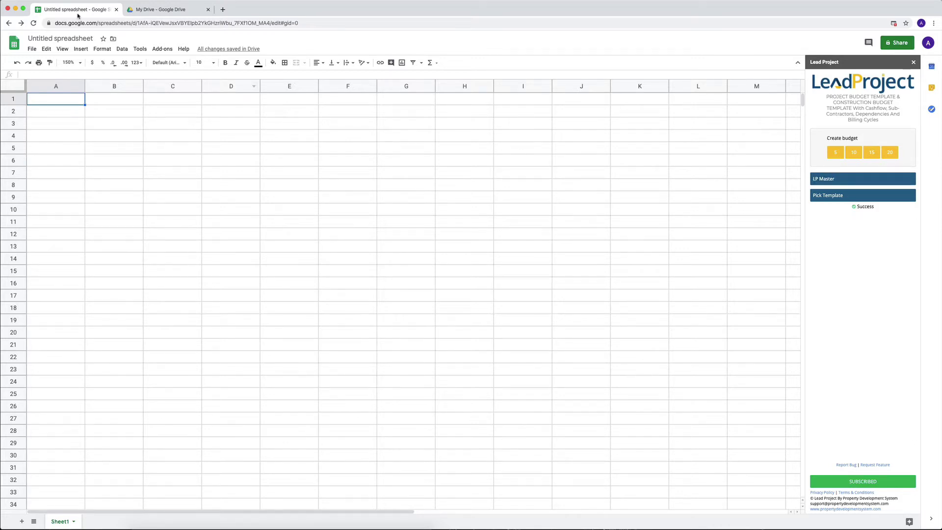
click(149, 12)
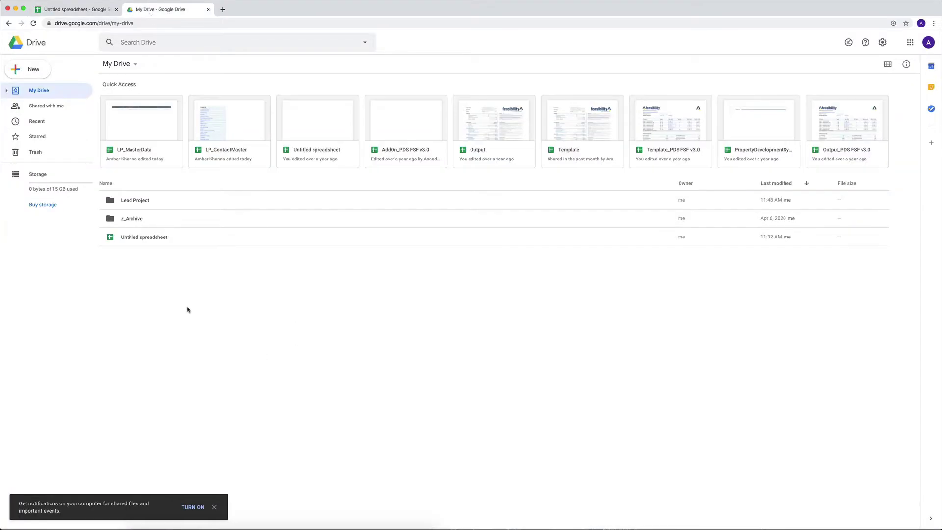
click(141, 206)
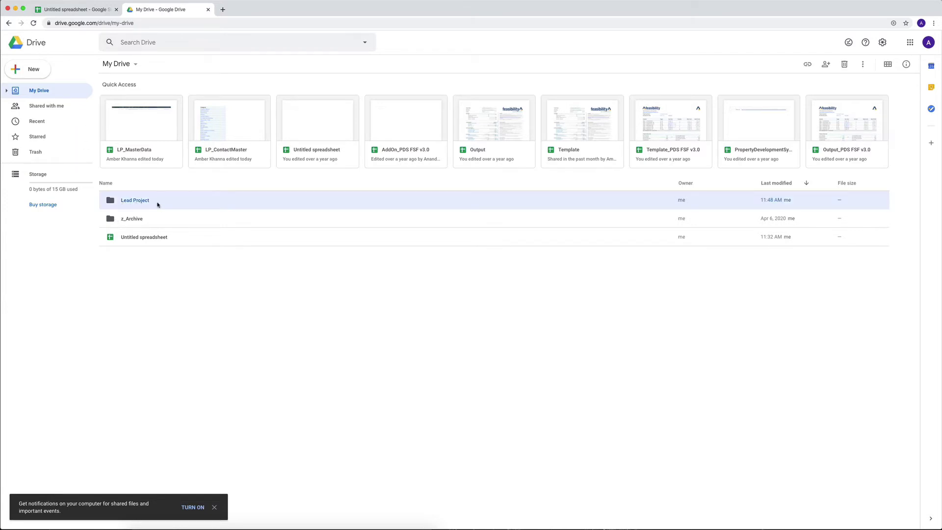
double_click(158, 205)
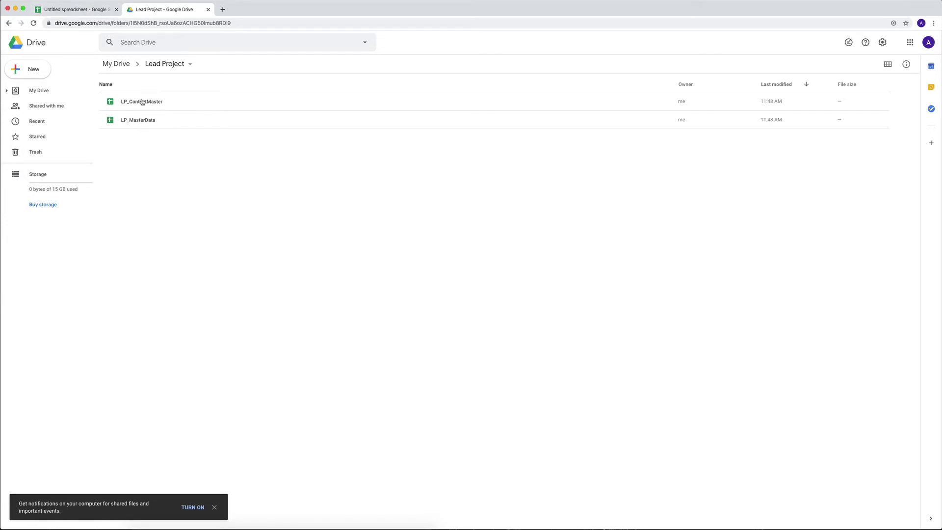
Step: Open the LP Master folder from the add-on, close the duplicate Drive page and point out LP_MasterData and LP_ContactMaster
click(79, 10)
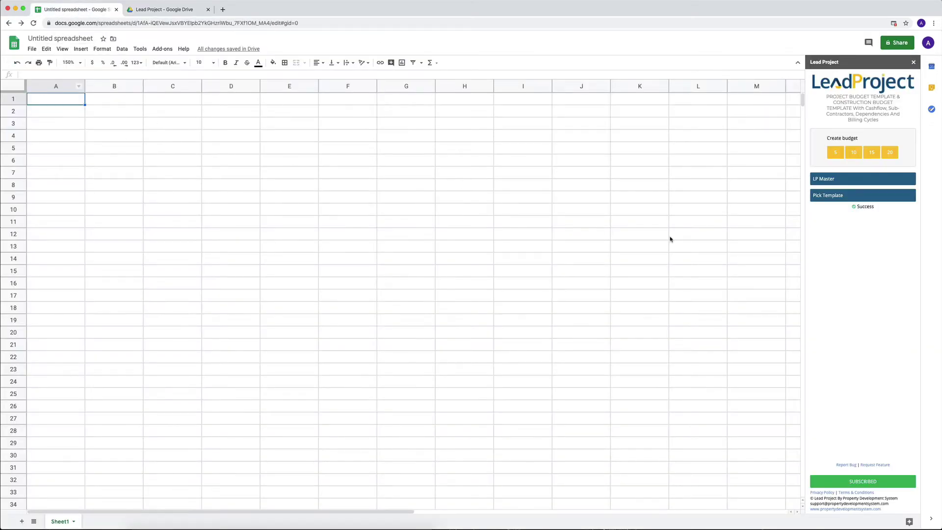
click(830, 179)
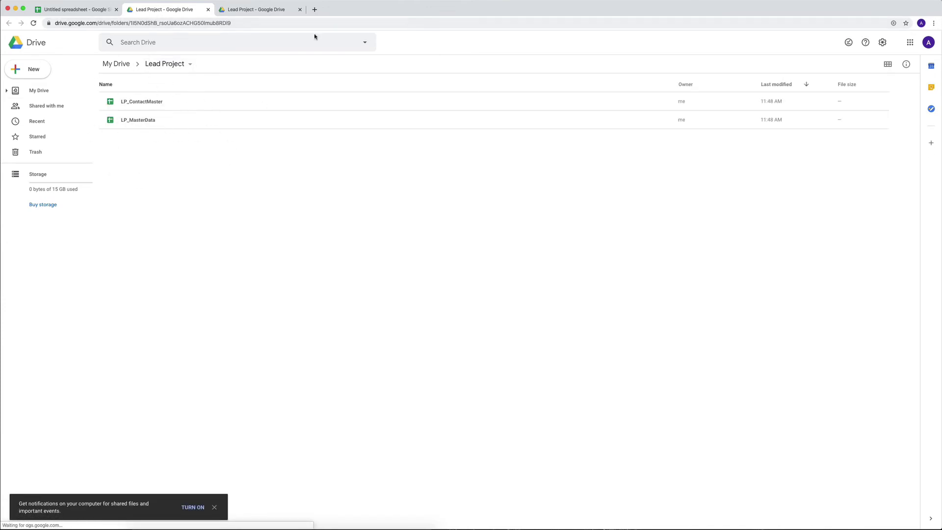
click(270, 13)
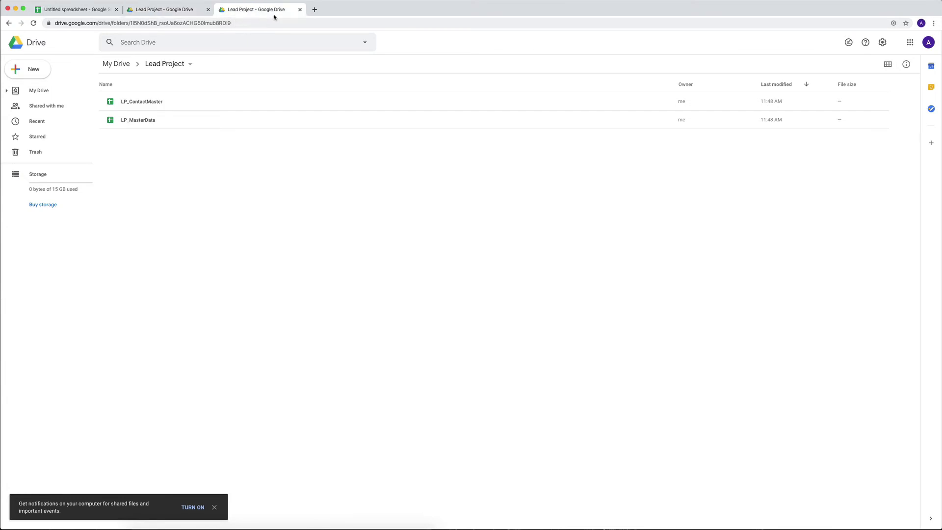
click(300, 9)
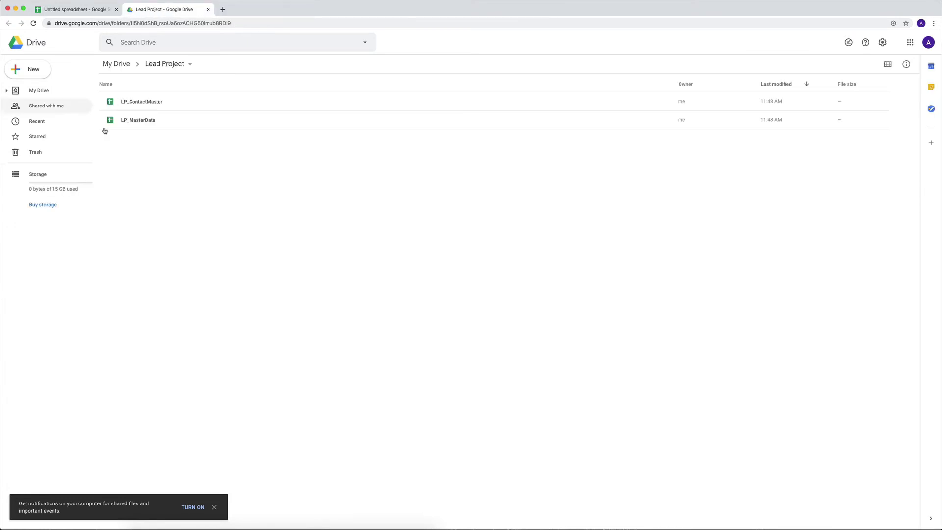
click(146, 127)
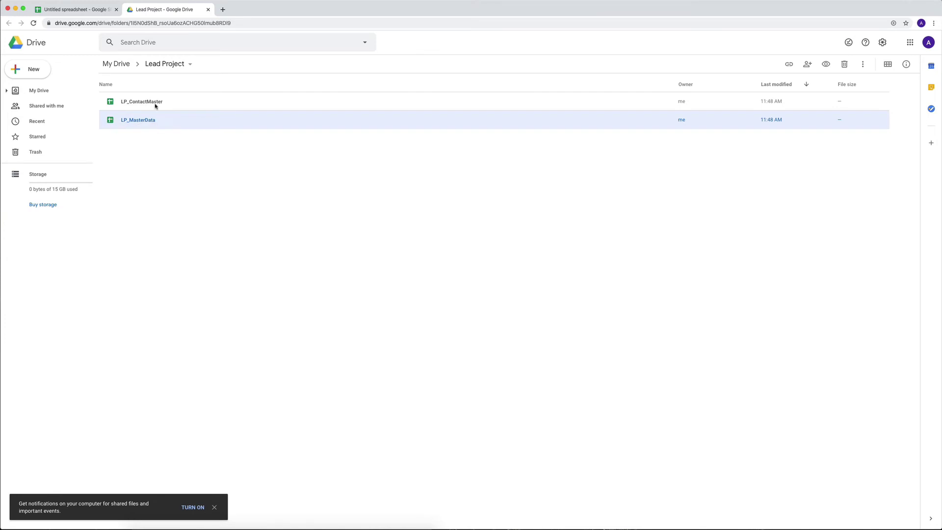
click(187, 105)
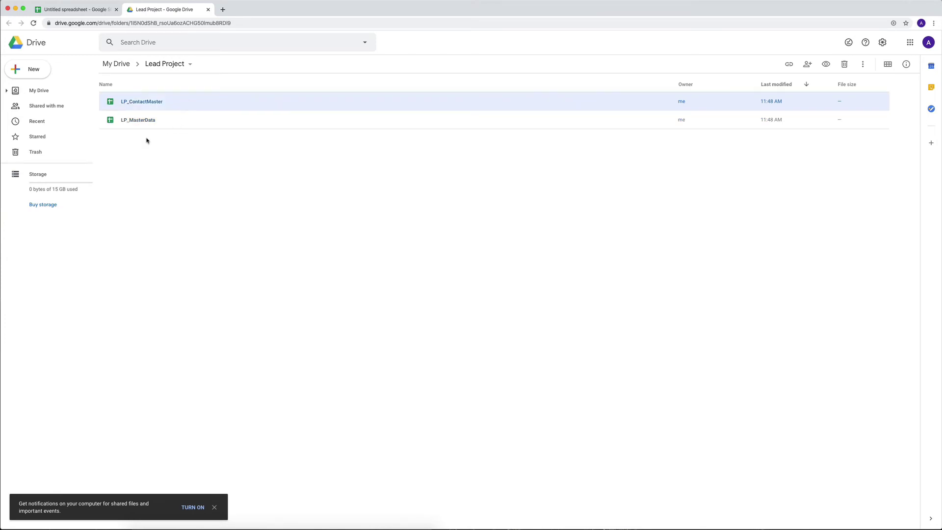
Step: Switch to LeadProject - Sample 001 and collapse all row groups in the ConstBudget sheet
click(85, 12)
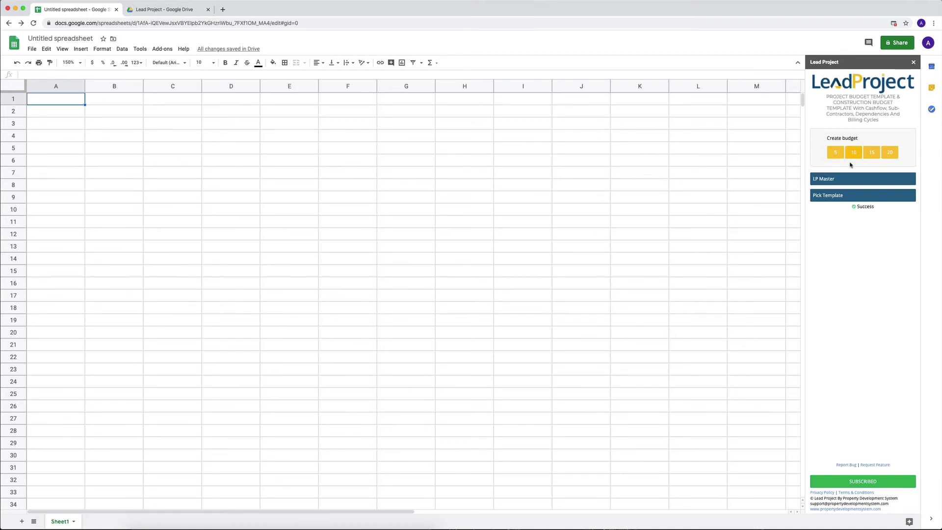
click(889, 155)
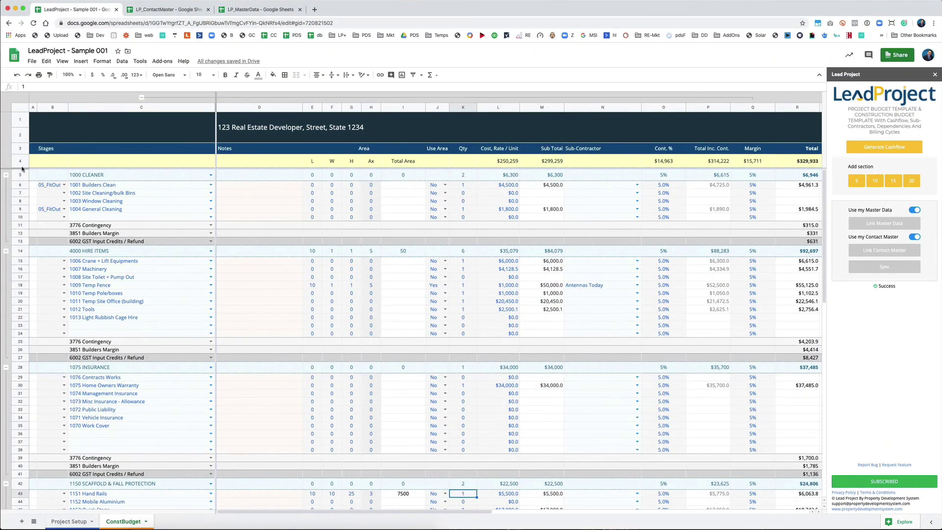
click(6, 175)
right_click(6, 175)
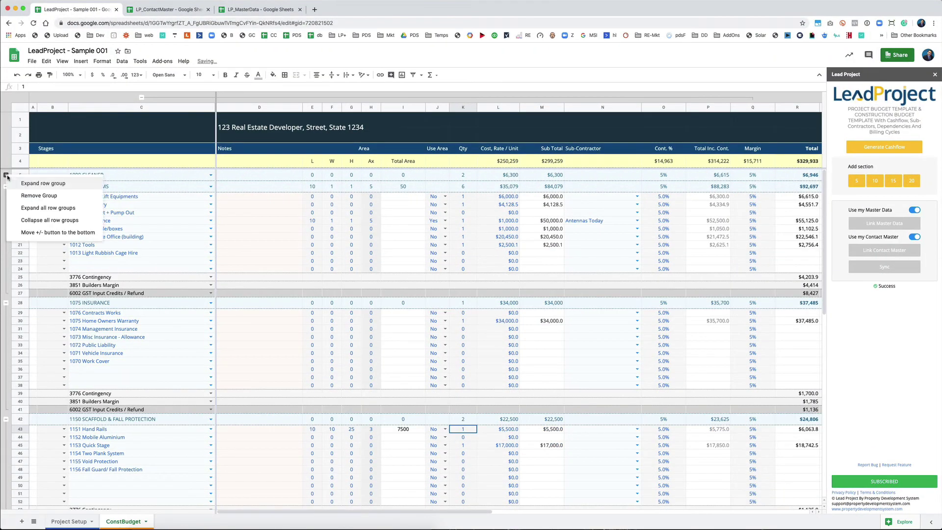
click(43, 220)
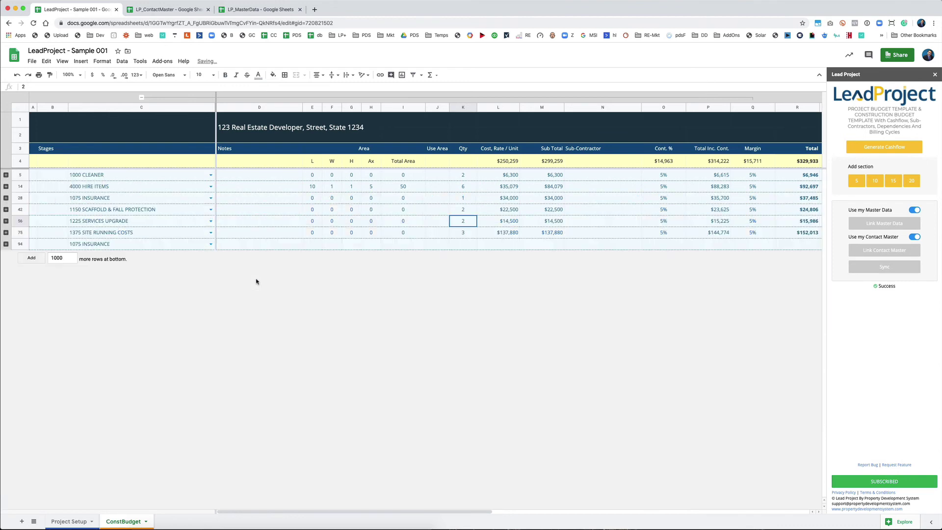
Step: Expand the 4000 HIRE ITEMS, 1000 CLEANER, 1225 SERVICES UPGRADE and last 1075 INSURANCE sections to examine their line items
click(6, 187)
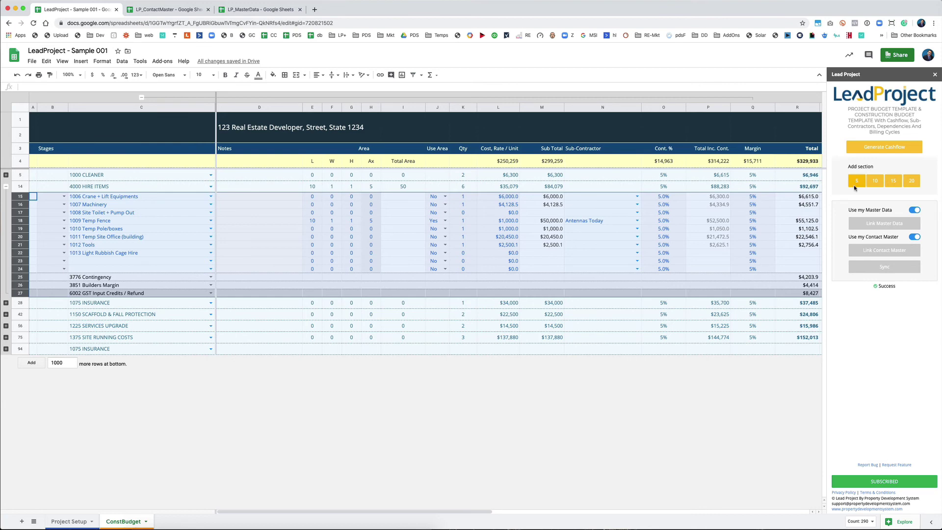
click(6, 175)
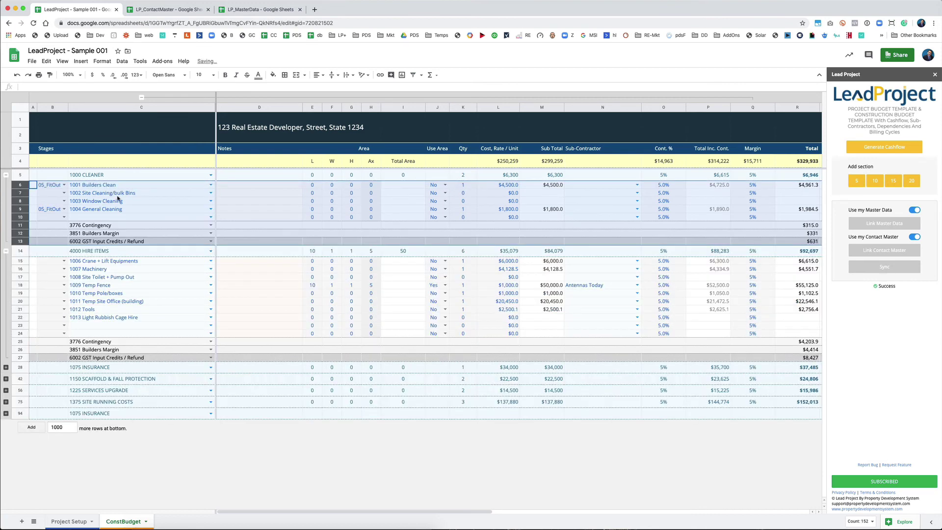
click(118, 193)
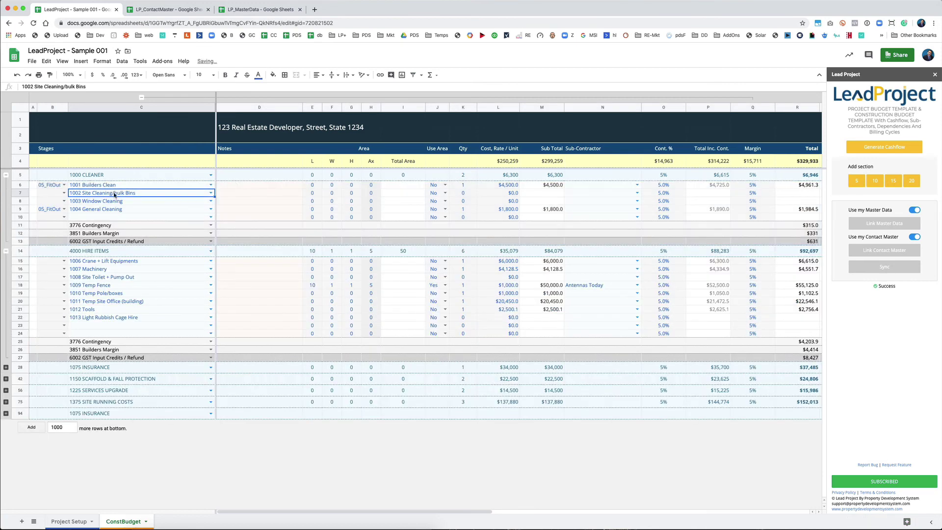
click(6, 390)
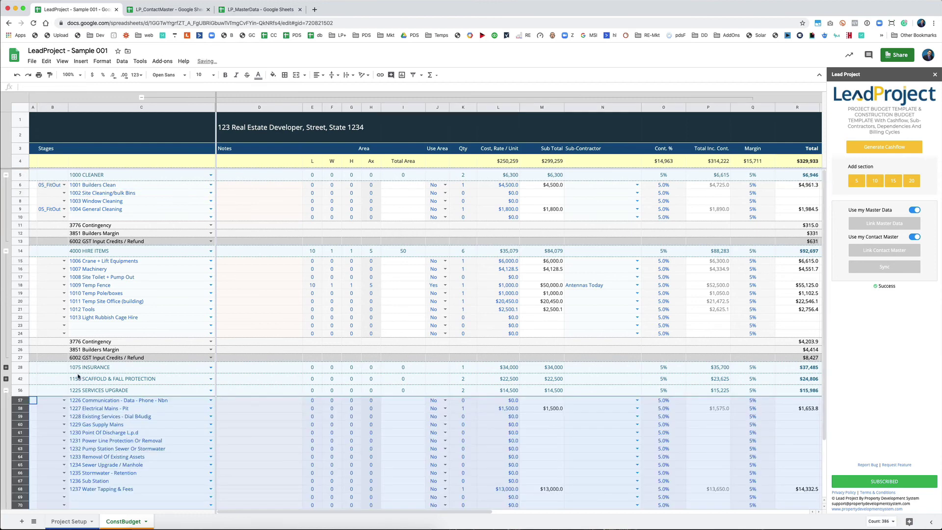
scroll(74, 373, down, 3)
click(120, 349)
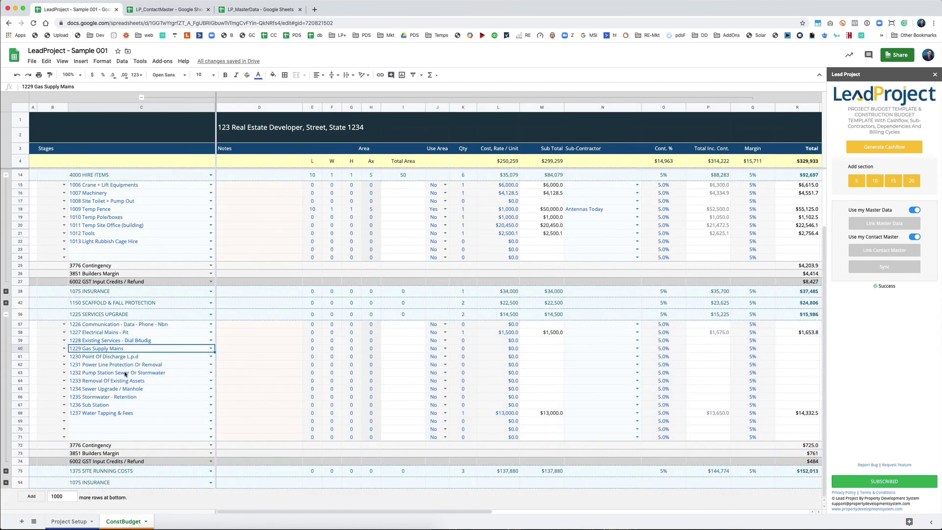
click(6, 482)
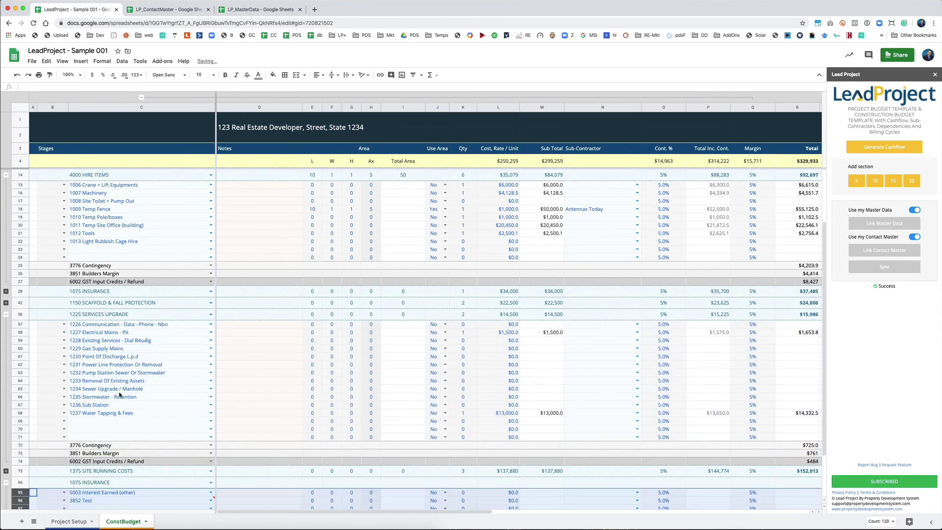
click(131, 449)
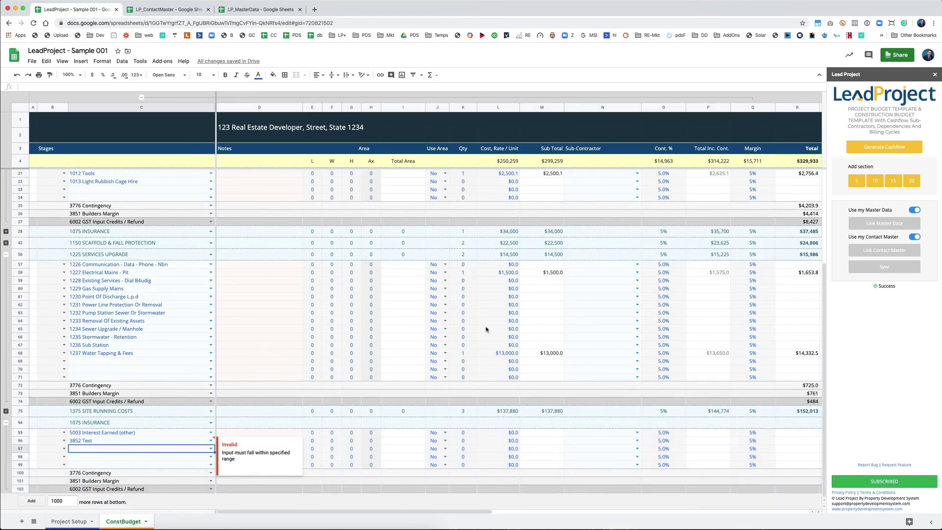
scroll(523, 333, up, 3)
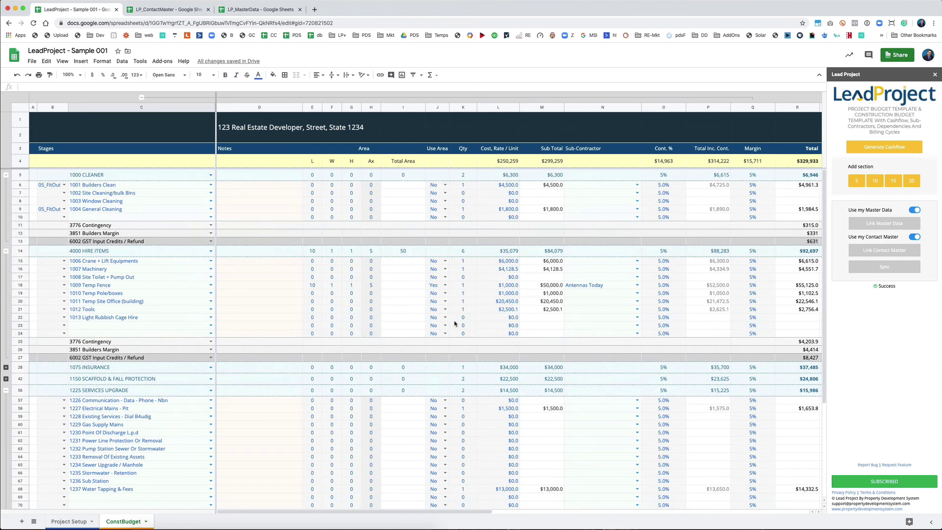
Step: Collapse the 1000 CLEANER, 4000 HIRE ITEMS, 1225 SERVICES UPGRADE and last 1075 INSURANCE sections
click(6, 175)
click(6, 187)
click(6, 221)
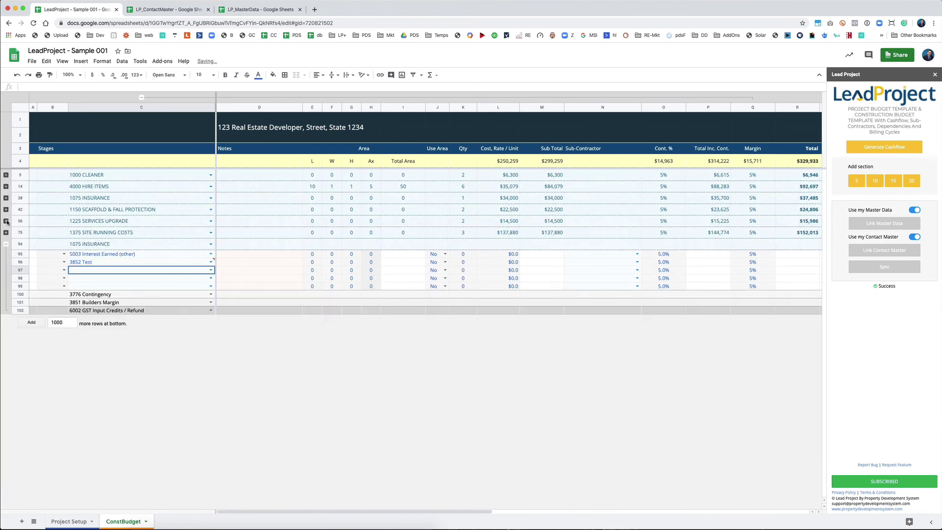
click(6, 244)
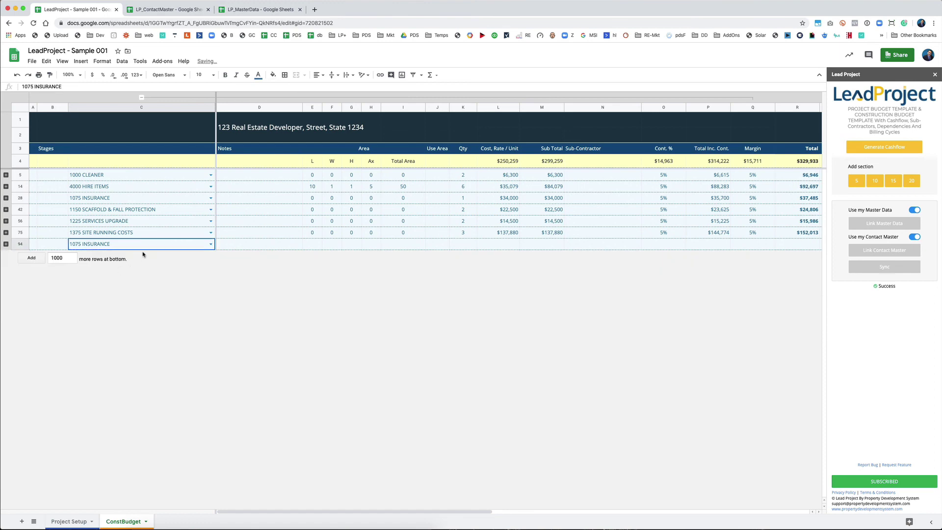